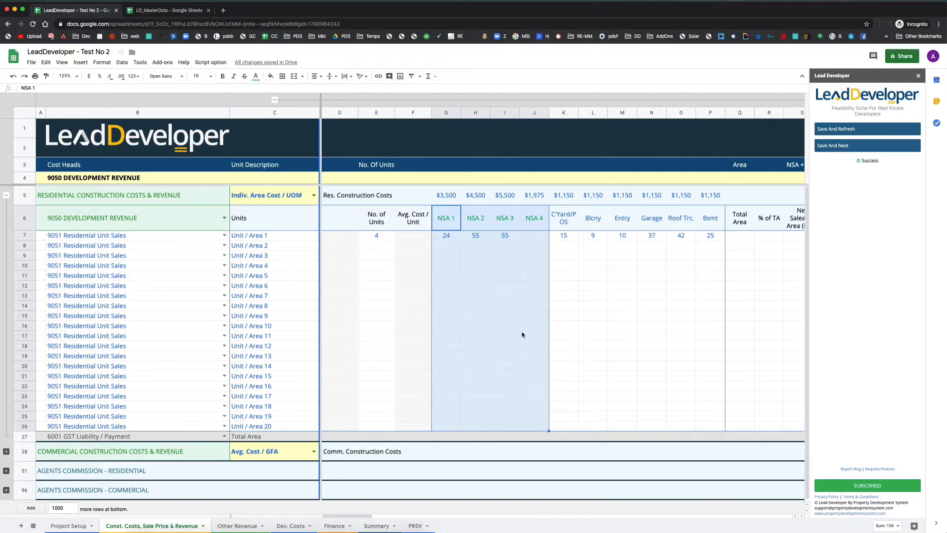
# - Examine the NSA 1–4 area columns and the ancillary area columns from C'Yard/POS to Bsmt in the residential section
pyautogui.hscroll(3, 522, 335)
pyautogui.moveTo(454, 218); pyautogui.dragTo(601, 426)
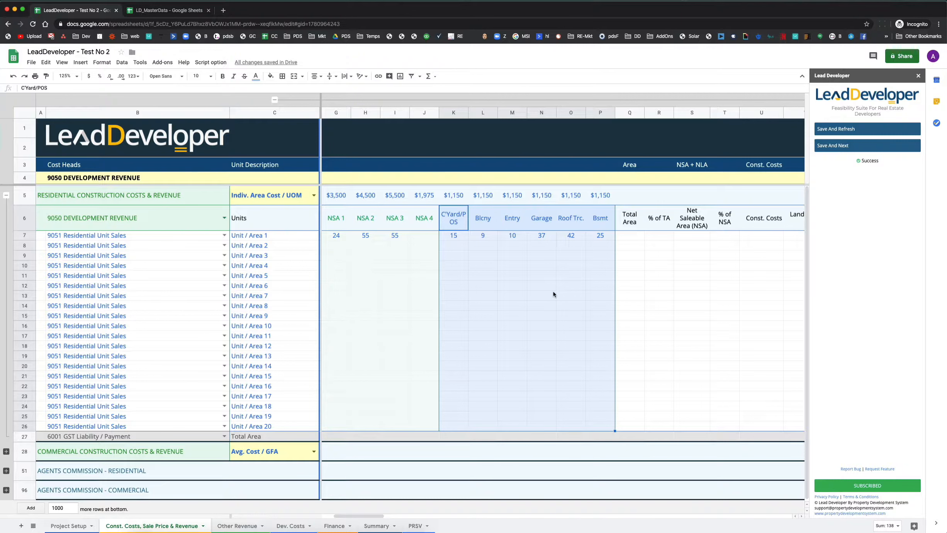
pyautogui.hscroll(-3, 553, 294)
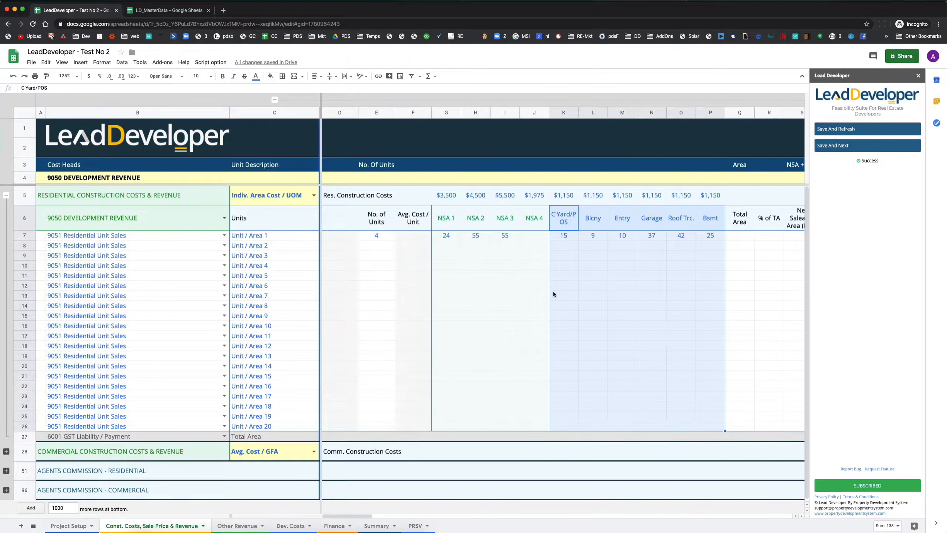
pyautogui.click(450, 239)
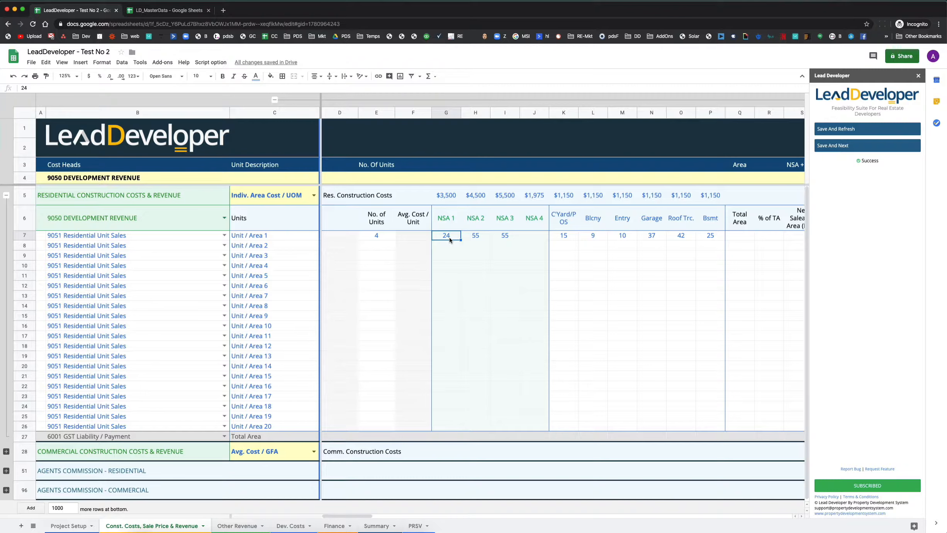
pyautogui.moveTo(564, 221); pyautogui.dragTo(702, 426)
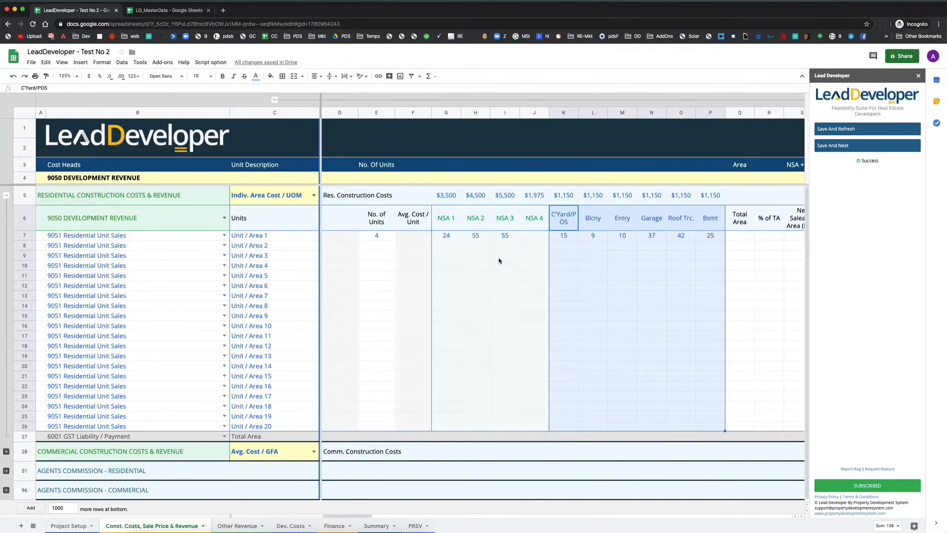
pyautogui.click(454, 239)
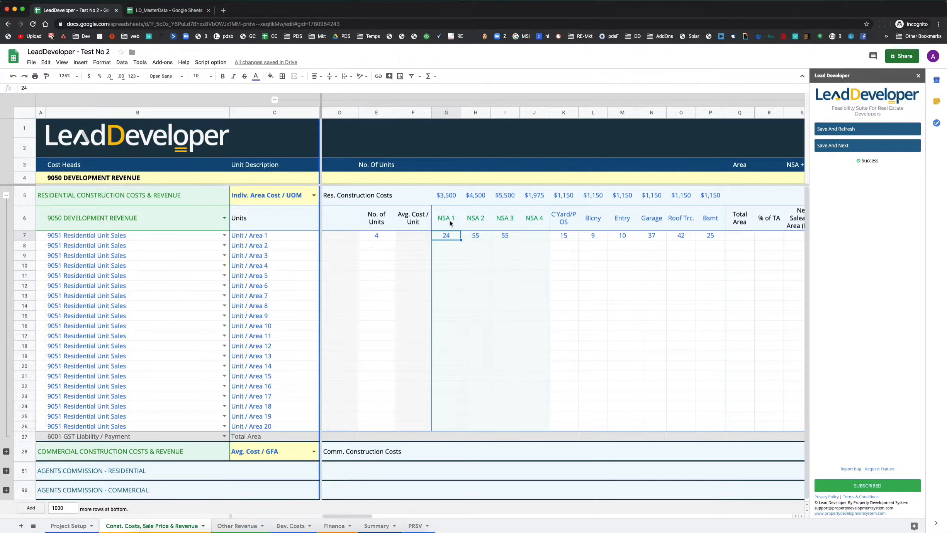
pyautogui.moveTo(450, 220); pyautogui.dragTo(526, 425)
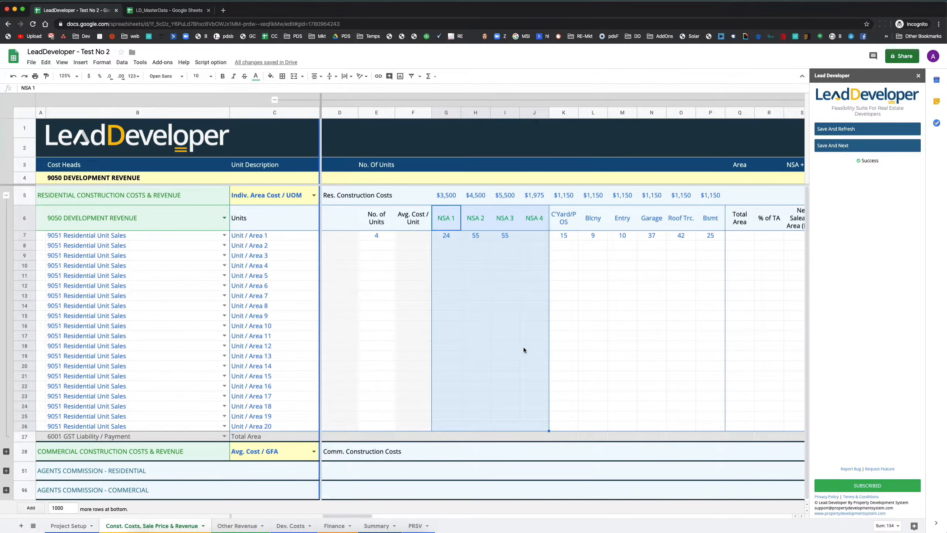
pyautogui.click(272, 236)
pyautogui.click(370, 239)
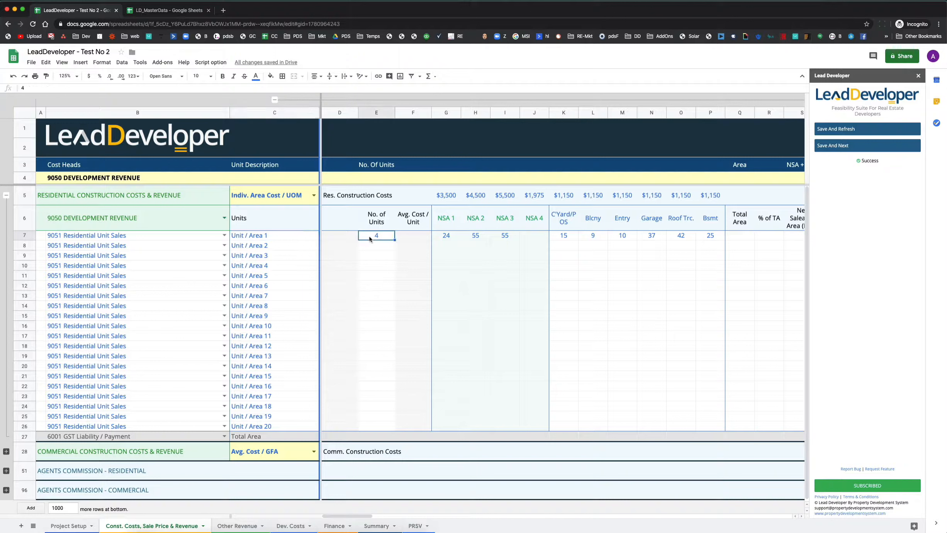
pyautogui.click(456, 221)
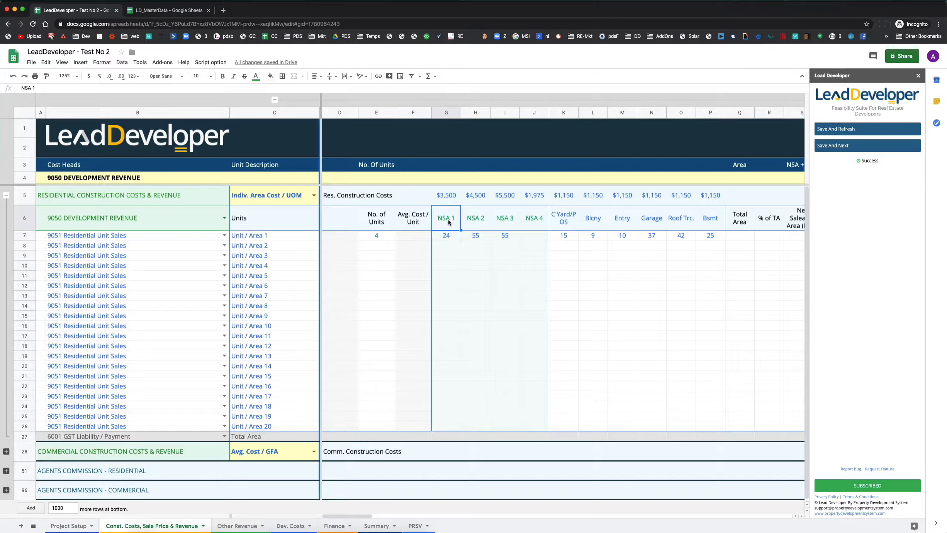
pyautogui.click(574, 223)
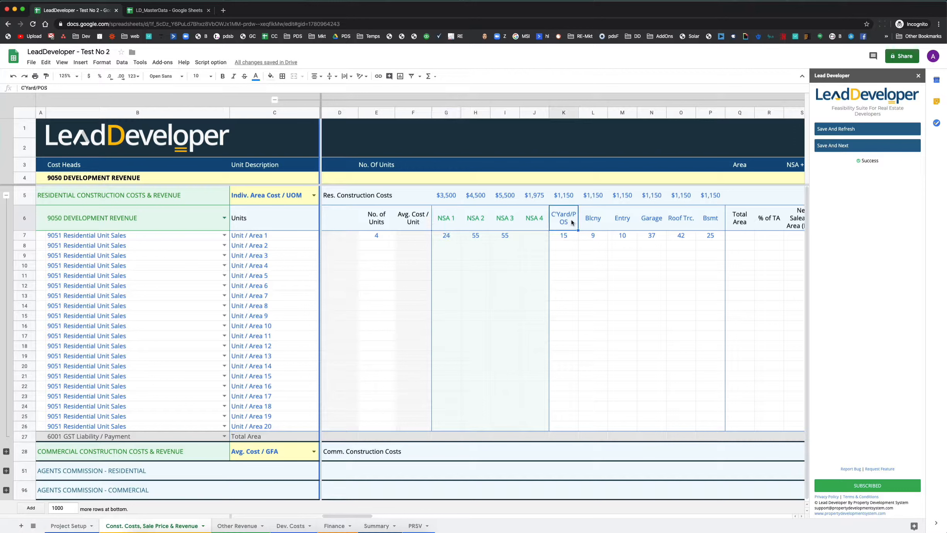
pyautogui.moveTo(711, 223); pyautogui.dragTo(564, 219)
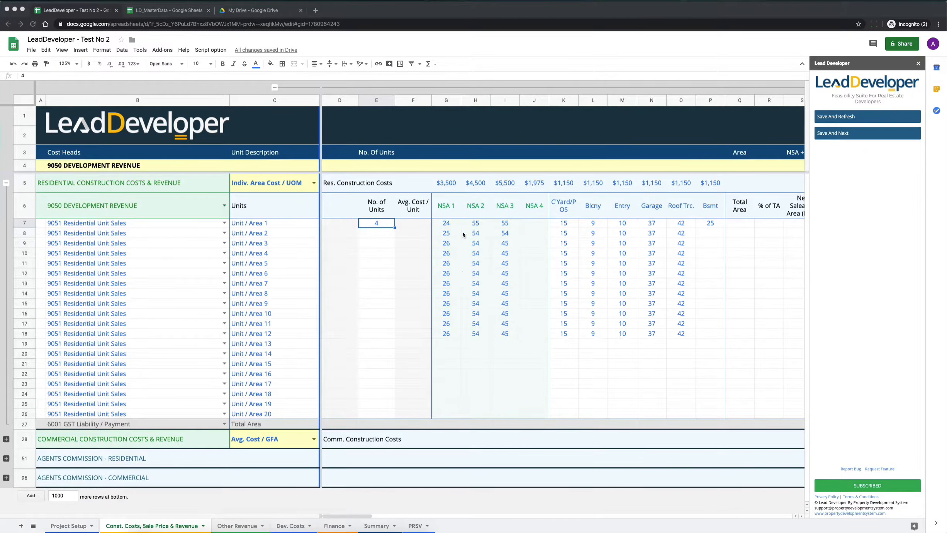
pyautogui.click(446, 210)
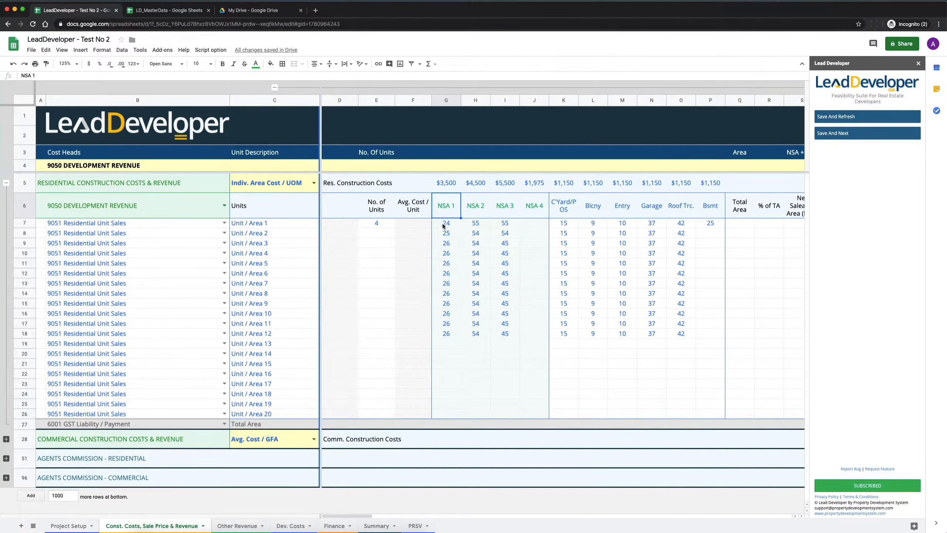
# - Enter 1 as the number of units for each of Unit / Area 2 through Unit / Area 5
pyautogui.click(384, 232)
pyautogui.write('1')
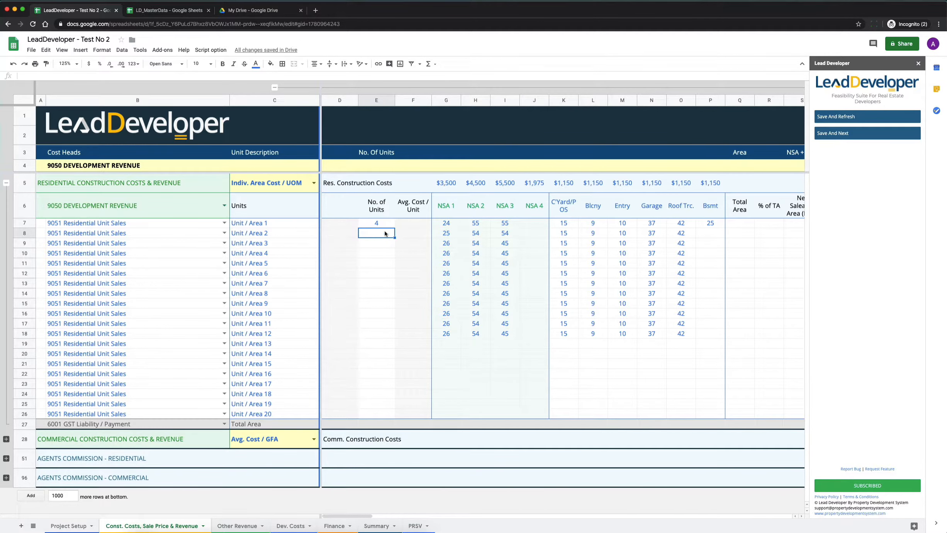
pyautogui.press('Return')
pyautogui.write('1')
pyautogui.press('Return')
pyautogui.write('1')
pyautogui.press('Return')
pyautogui.write('1')
pyautogui.press('Return')
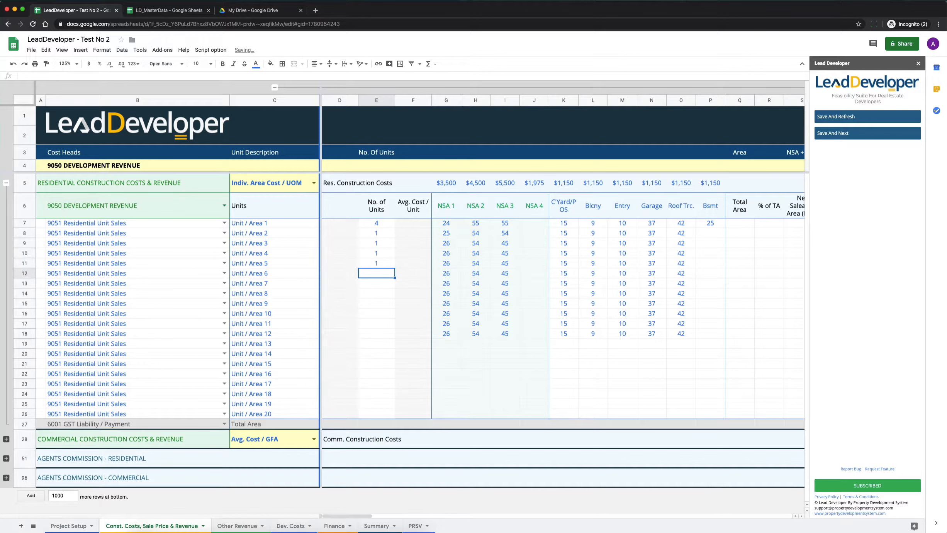
# - Enter 1 as the number of units for Unit / Area 6 and fill it down to Unit / Area 12
pyautogui.write('1')
pyautogui.press('Up')
pyautogui.press('Down')
pyautogui.hotkey('shift', 'Down')
pyautogui.hotkey('shift', 'Down')
pyautogui.hotkey('shift', 'Down')
pyautogui.hotkey('shift', 'Down')
pyautogui.hotkey('shift', 'Down')
pyautogui.hotkey('shift', 'Down')
pyautogui.hotkey('shift', 'Down')
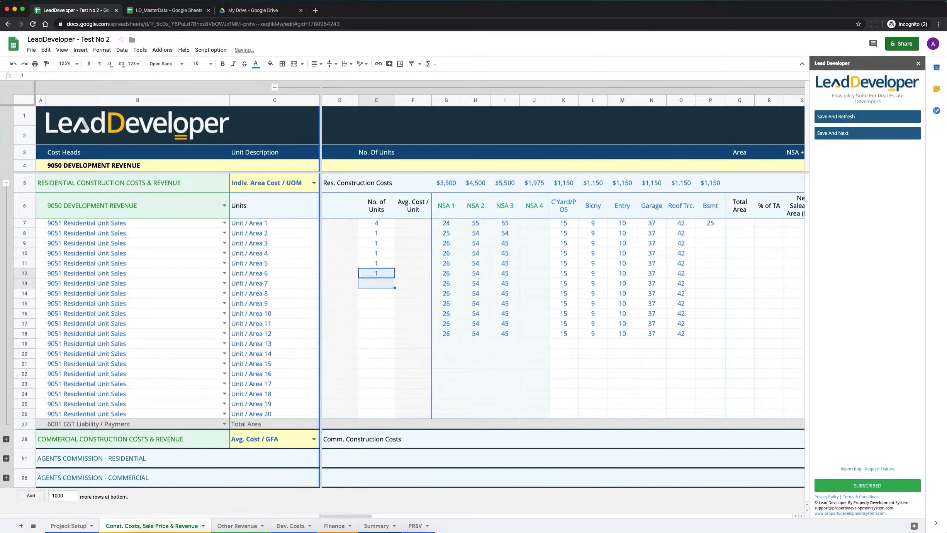
pyautogui.hotkey('shift', 'Up')
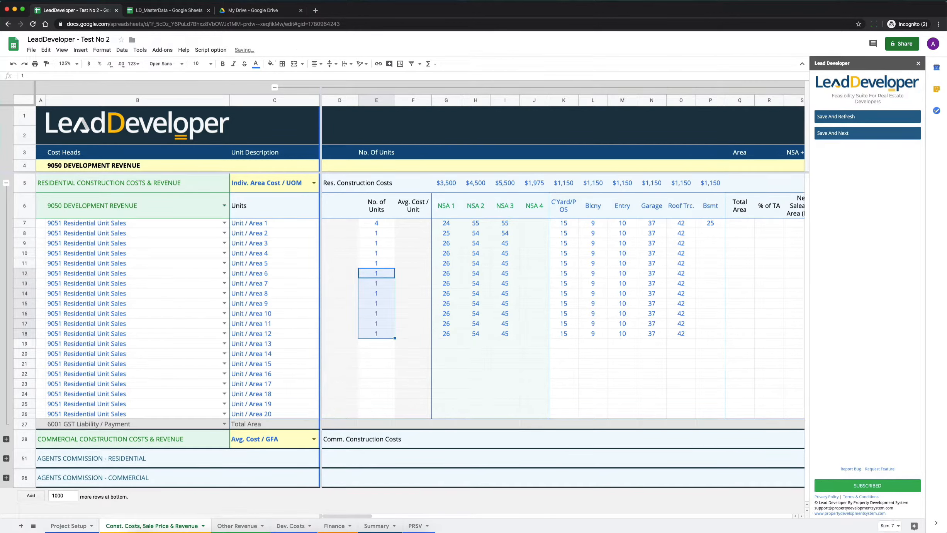
pyautogui.press('super+d')
pyautogui.press('Right')
pyautogui.press('Right')
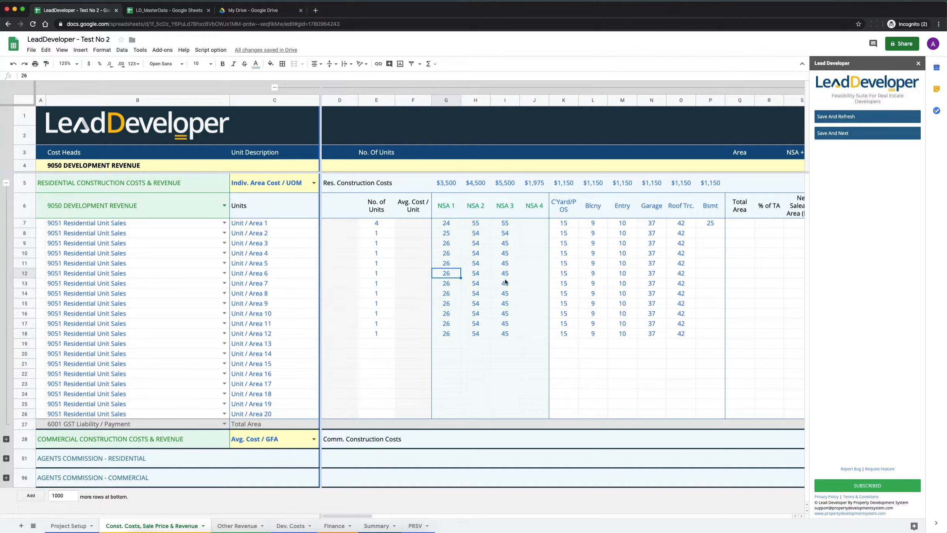
# - Examine the residential construction cost rates above the NSA and ancillary columns together with the areas they apply to
pyautogui.moveTo(450, 206); pyautogui.dragTo(533, 376)
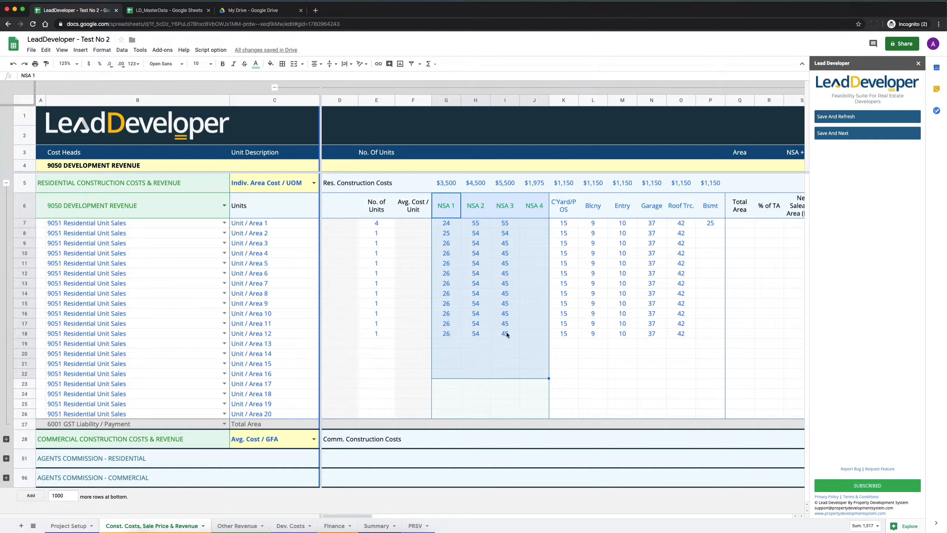
pyautogui.click(565, 225)
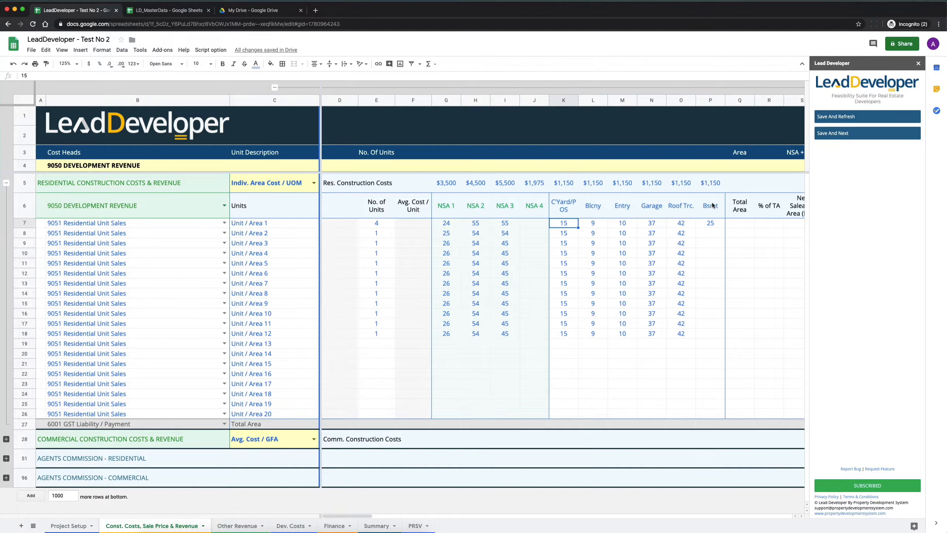
pyautogui.moveTo(564, 209); pyautogui.dragTo(714, 212)
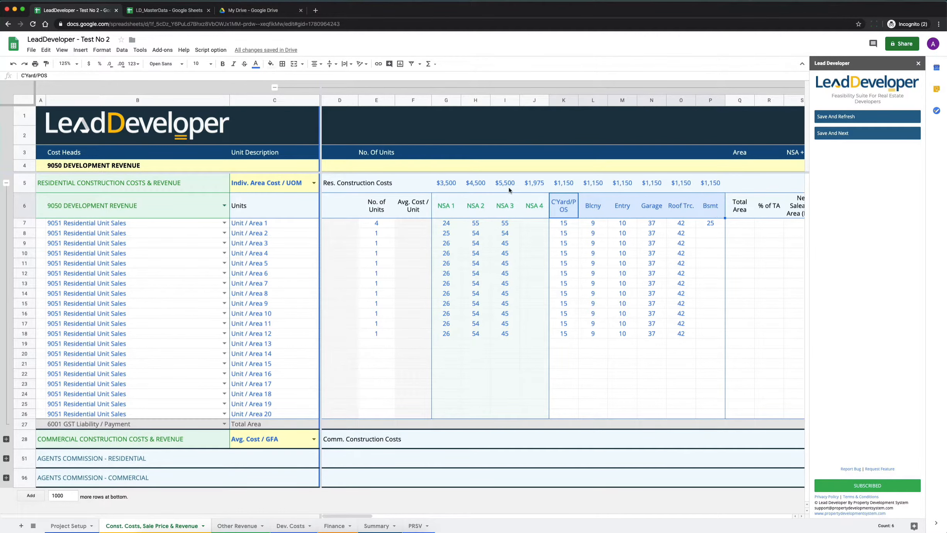
pyautogui.click(447, 184)
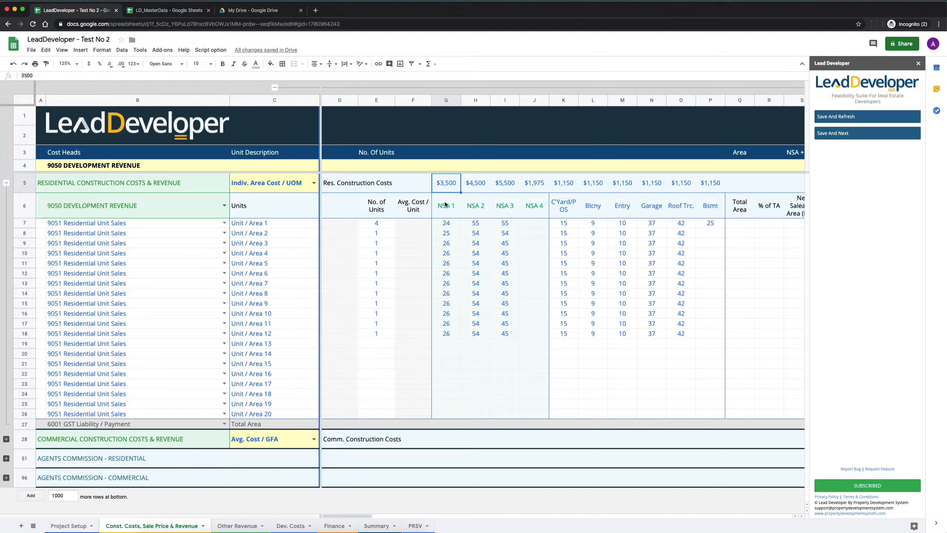
pyautogui.moveTo(445, 204); pyautogui.dragTo(444, 355)
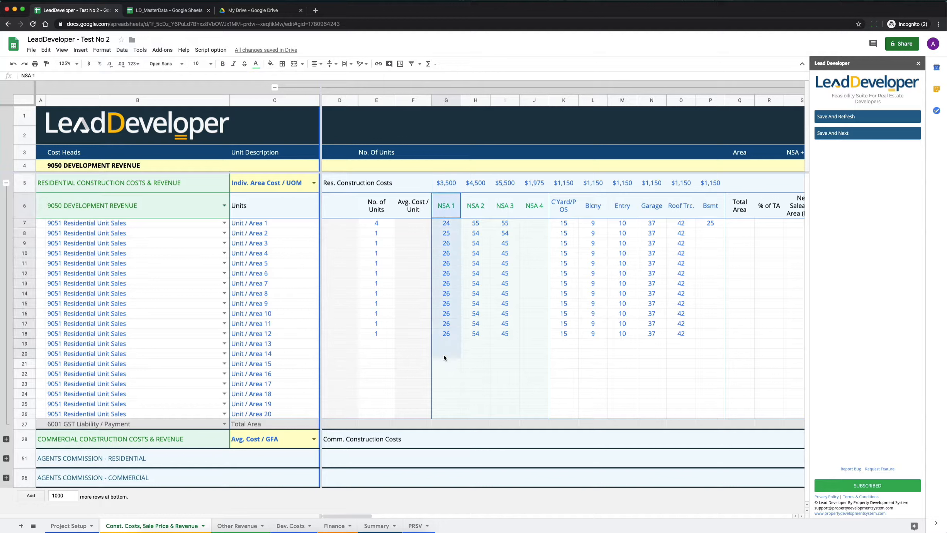
pyautogui.click(445, 185)
pyautogui.moveTo(592, 185); pyautogui.dragTo(641, 315)
pyautogui.click(650, 185)
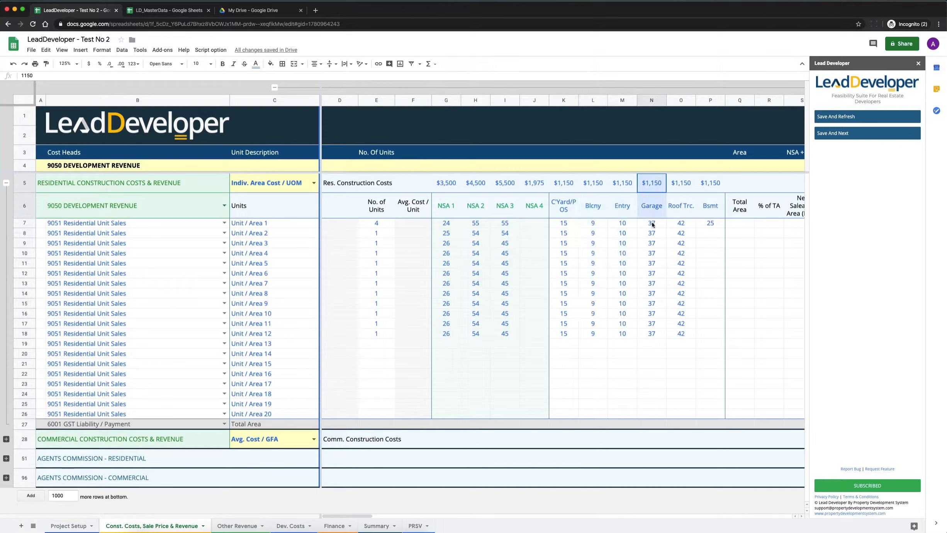
pyautogui.moveTo(651, 224); pyautogui.dragTo(652, 288)
pyautogui.moveTo(681, 186); pyautogui.dragTo(687, 296)
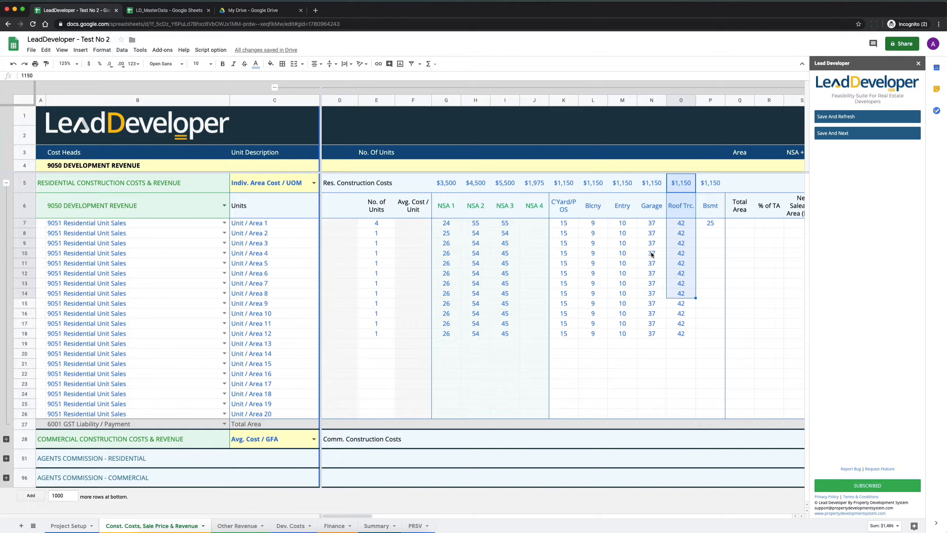
# - Check the residential cost method and unit counts, and save and refresh the sheet to calculate the construction costs
pyautogui.click(68, 64)
pyautogui.click(69, 113)
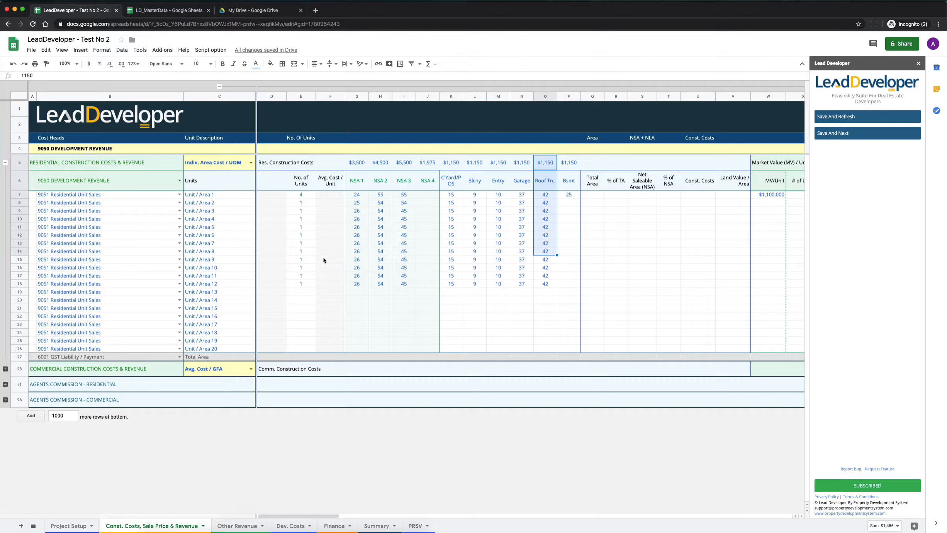
pyautogui.click(194, 165)
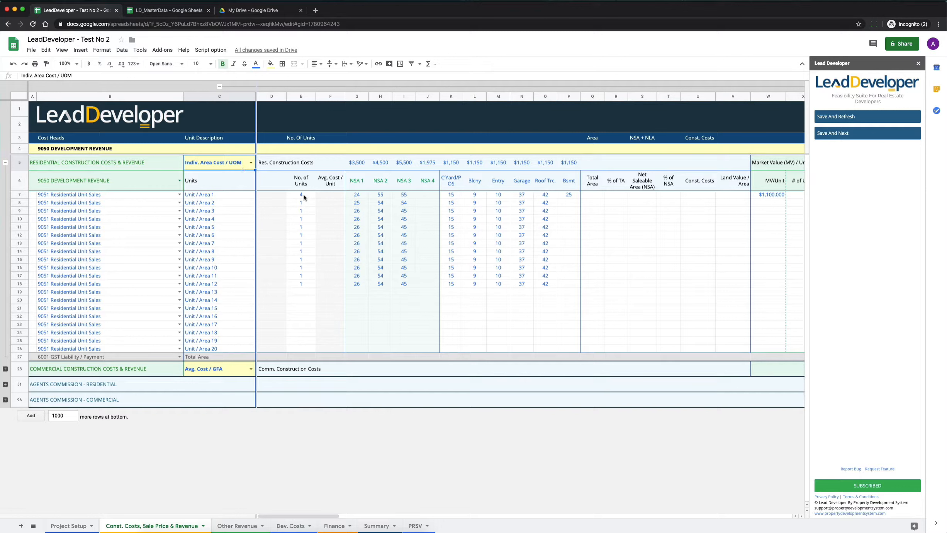
pyautogui.moveTo(304, 197); pyautogui.dragTo(296, 349)
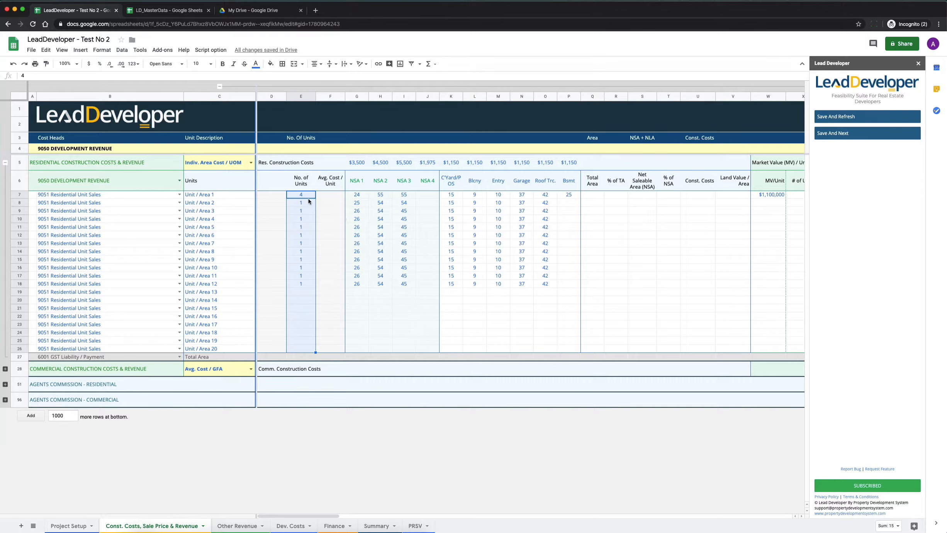
pyautogui.click(220, 195)
pyautogui.click(301, 194)
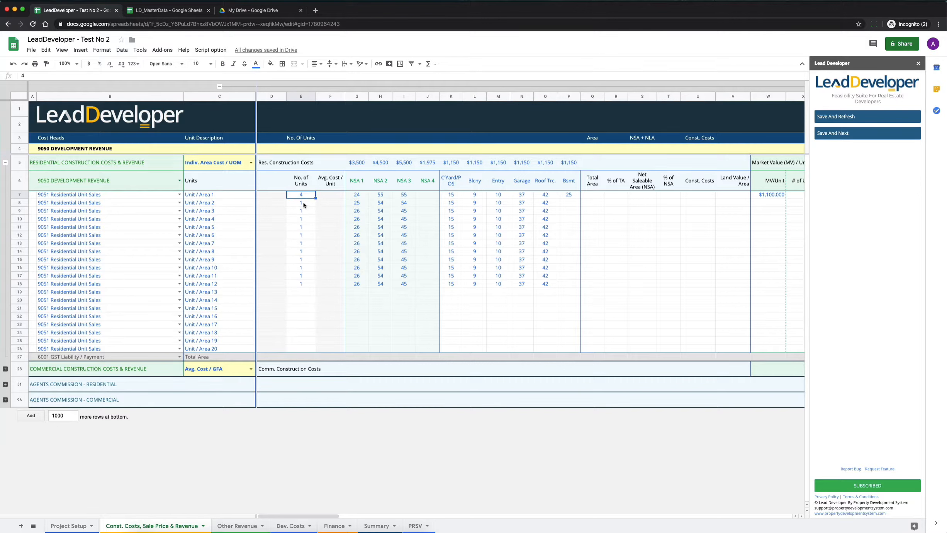
pyautogui.click(868, 117)
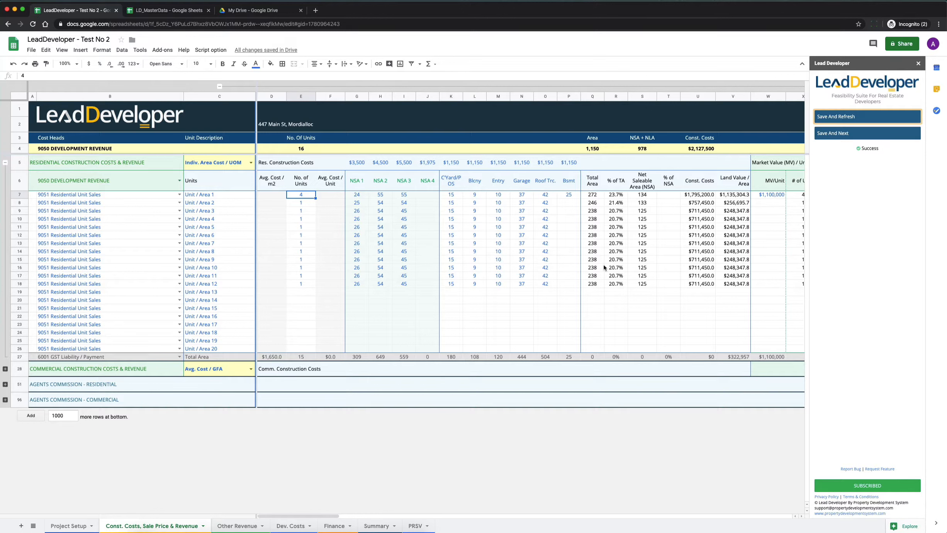
# - Change the residential construction cost method to Avg. Cost / Unit
pyautogui.click(228, 164)
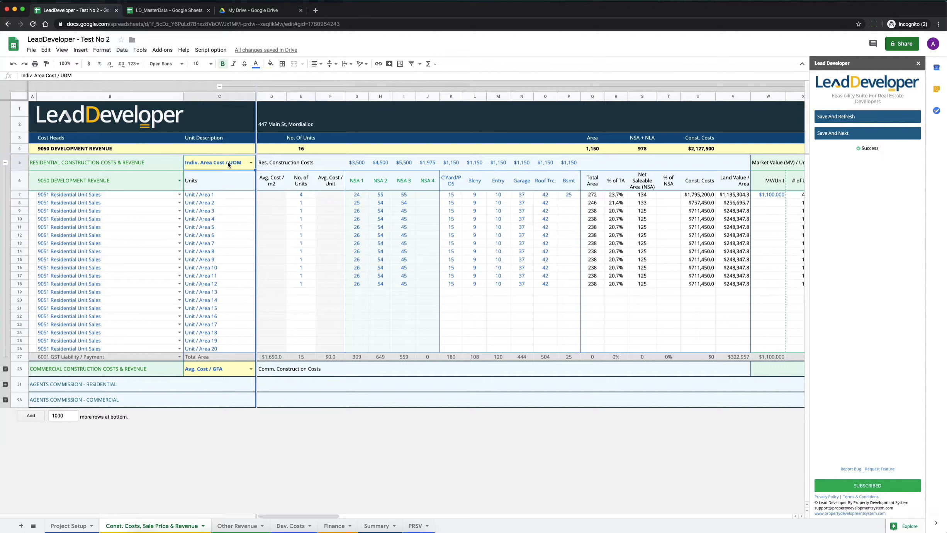
pyautogui.click(251, 162)
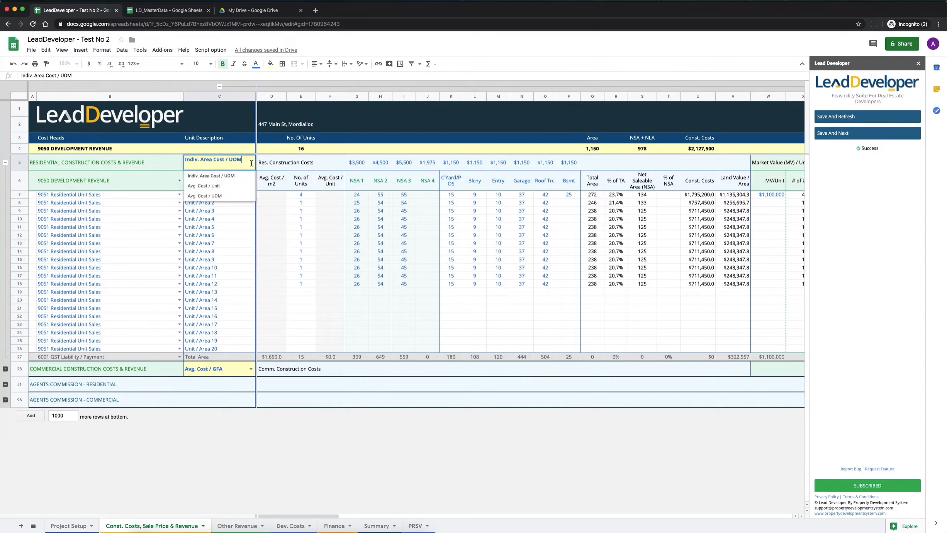
pyautogui.click(197, 187)
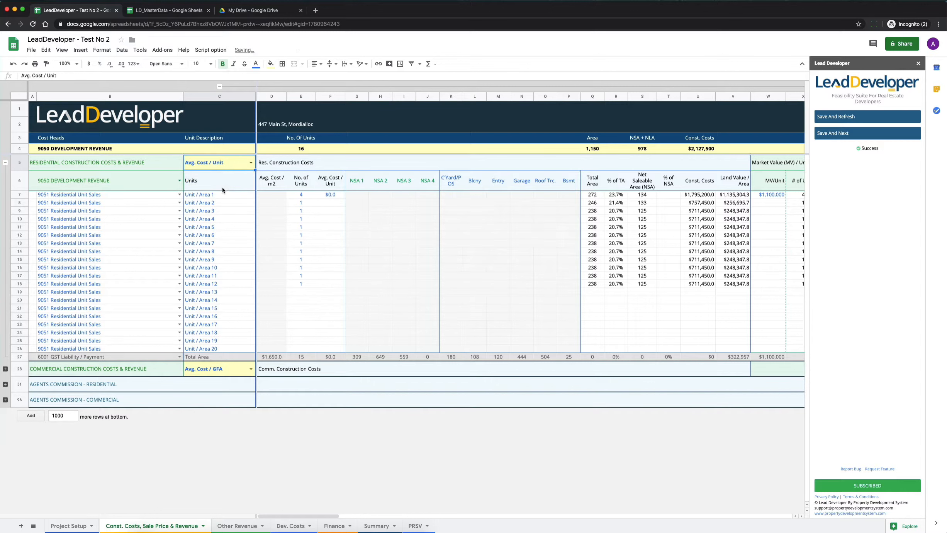
pyautogui.click(361, 196)
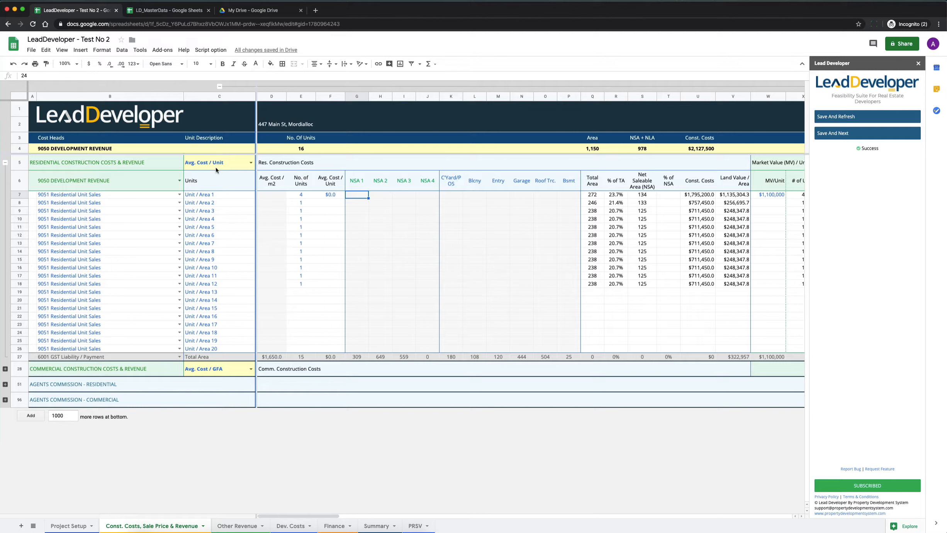
# - Set the average cost per unit to 350000 for Unit / Area 1 and 200000 for Unit / Area 2
pyautogui.click(323, 195)
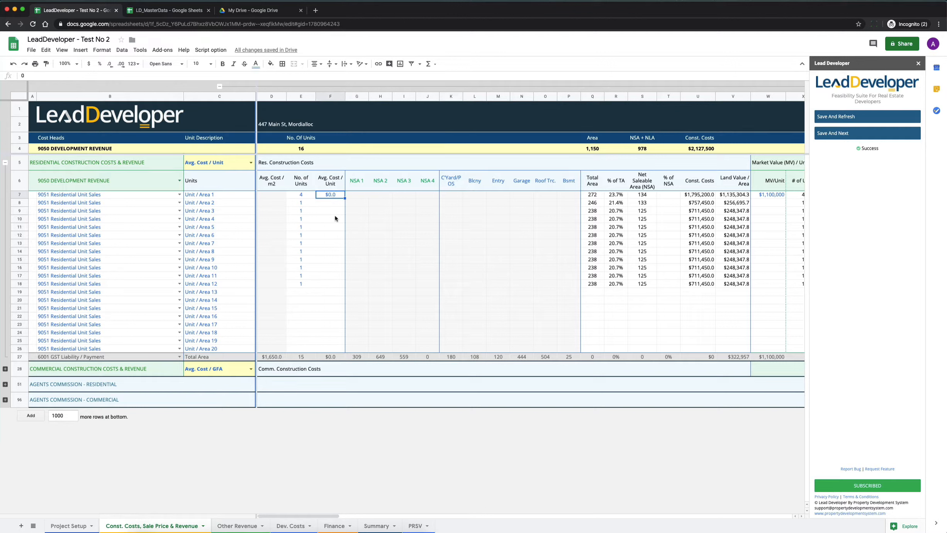
pyautogui.write('350000')
pyautogui.press('Return')
pyautogui.write('200000')
pyautogui.press('Return')
# - Fill the 200000 average cost per unit from Unit / Area 2 down to Unit / Area 12
pyautogui.press('Up')
pyautogui.hotkey('shift', 'Down')
pyautogui.hotkey('shift', 'Down')
pyautogui.hotkey('shift', 'Down')
pyautogui.hotkey('shift', 'Down')
pyautogui.hotkey('shift', 'Down')
pyautogui.hotkey('shift', 'Down')
pyautogui.hotkey('shift', 'Down')
pyautogui.hotkey('shift', 'Down')
pyautogui.hotkey('shift', 'Down')
pyautogui.hotkey('shift', 'Down')
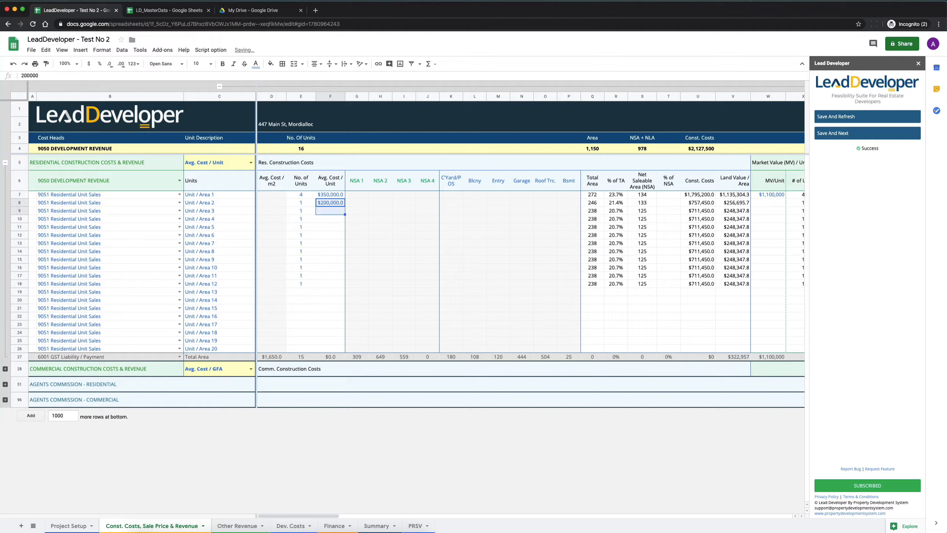
pyautogui.press('super+d')
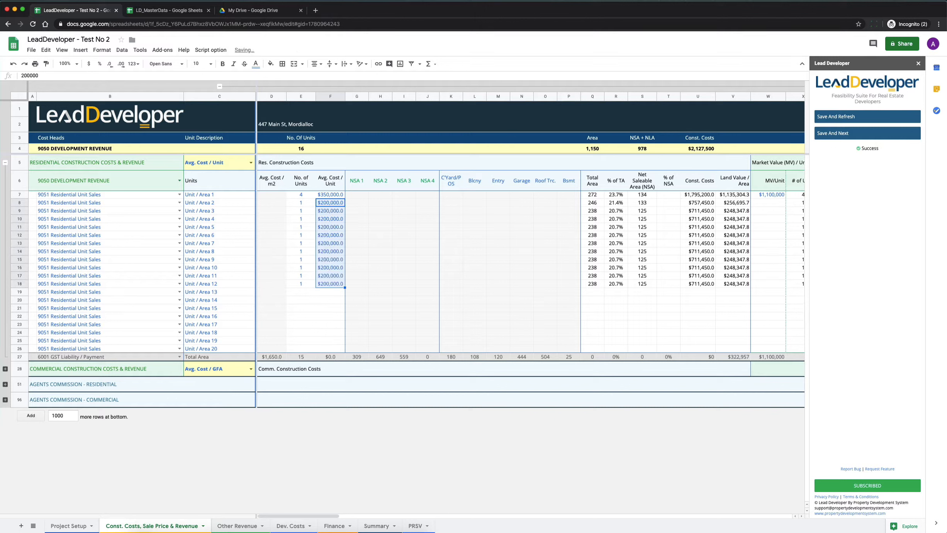
# - Save and refresh the sheet, and change the residential construction cost method to Avg. Cost / UOM
pyautogui.click(825, 118)
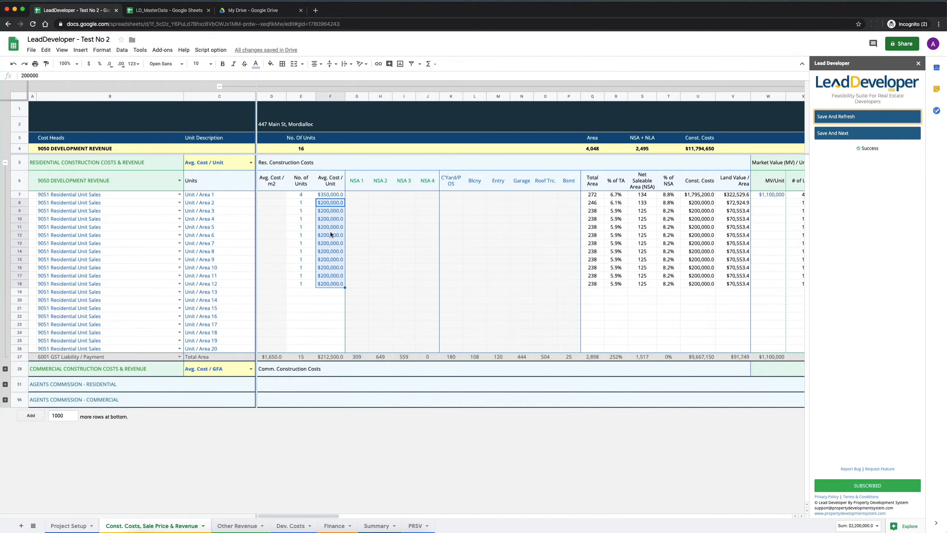
pyautogui.click(216, 163)
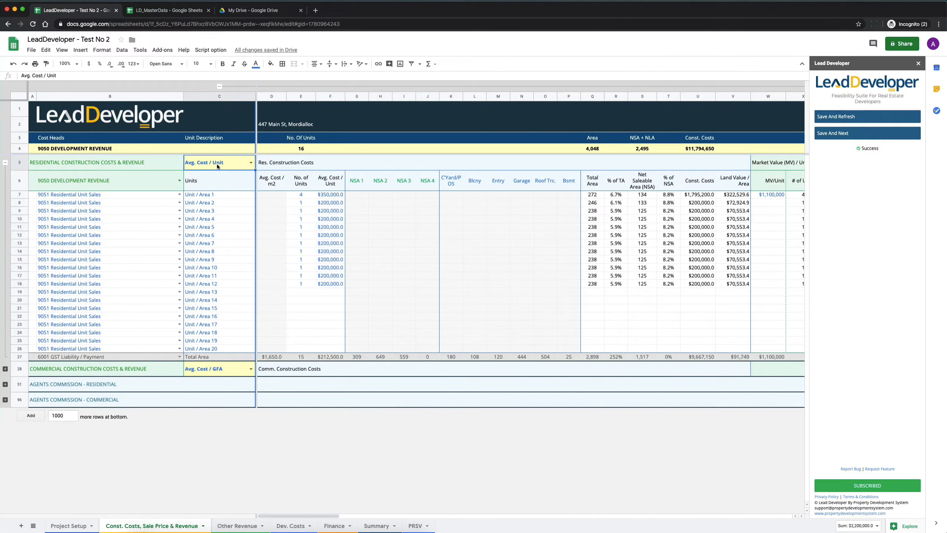
pyautogui.click(250, 163)
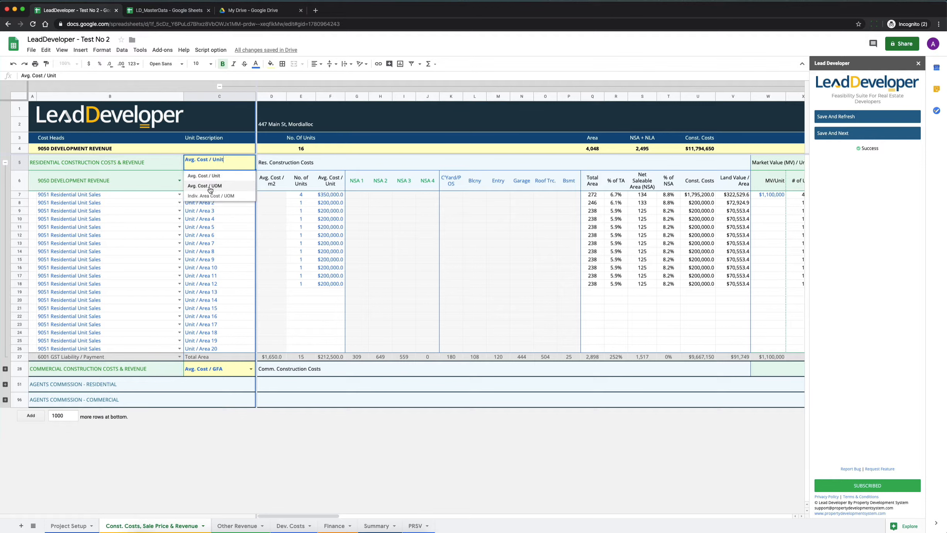
pyautogui.click(224, 187)
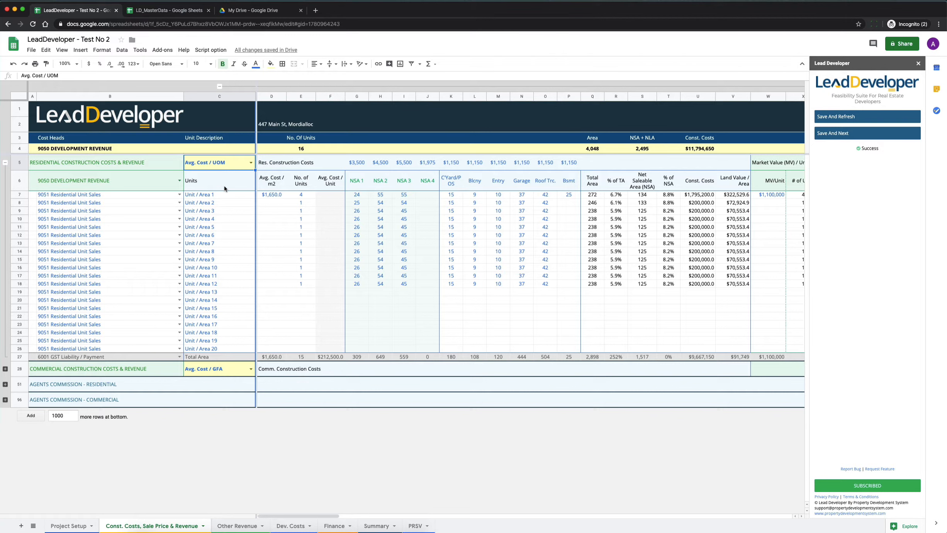
# - Fill the 1650 average cost per m2 from Unit / Area 1 down to Unit / Area 12, and save and refresh
pyautogui.click(267, 196)
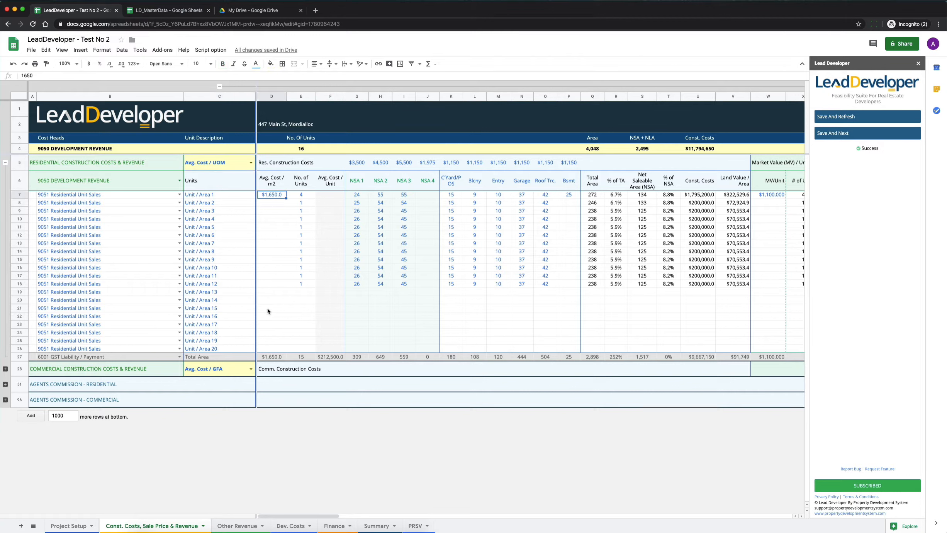
pyautogui.keyDown('shift'); pyautogui.click(274, 284); pyautogui.keyUp('shift')
pyautogui.press('super+d')
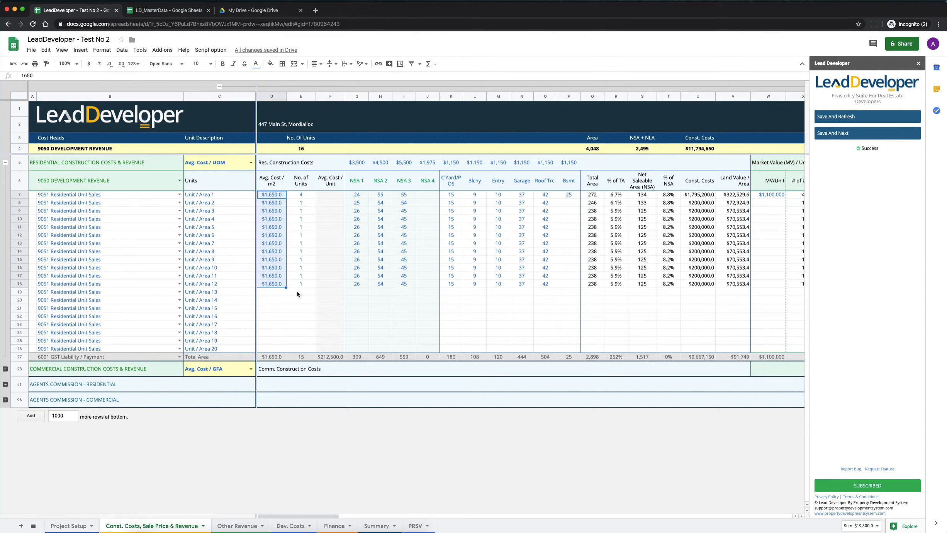
pyautogui.click(839, 120)
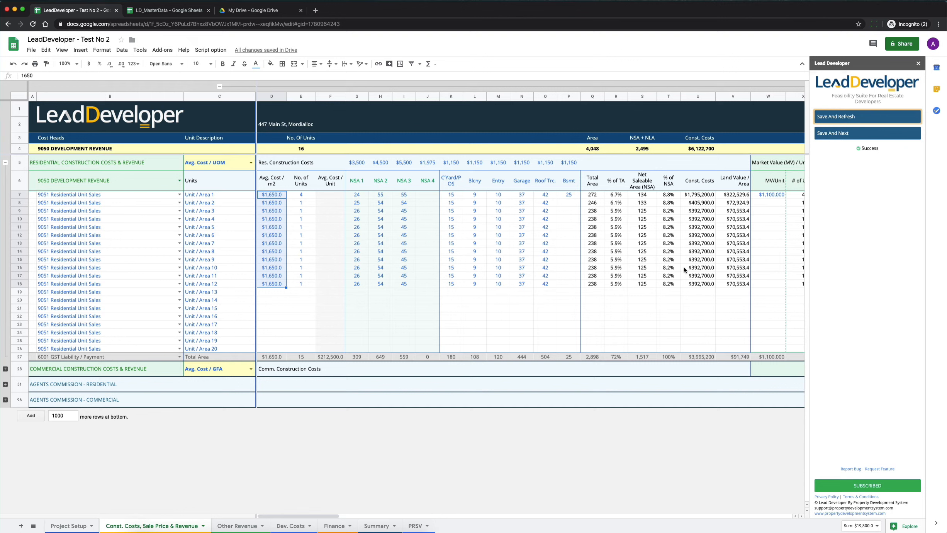
# - Switch the residential construction cost method to Indiv. Area Cost / UOM, and save and refresh the sheet
pyautogui.click(247, 166)
pyautogui.click(250, 162)
pyautogui.click(206, 197)
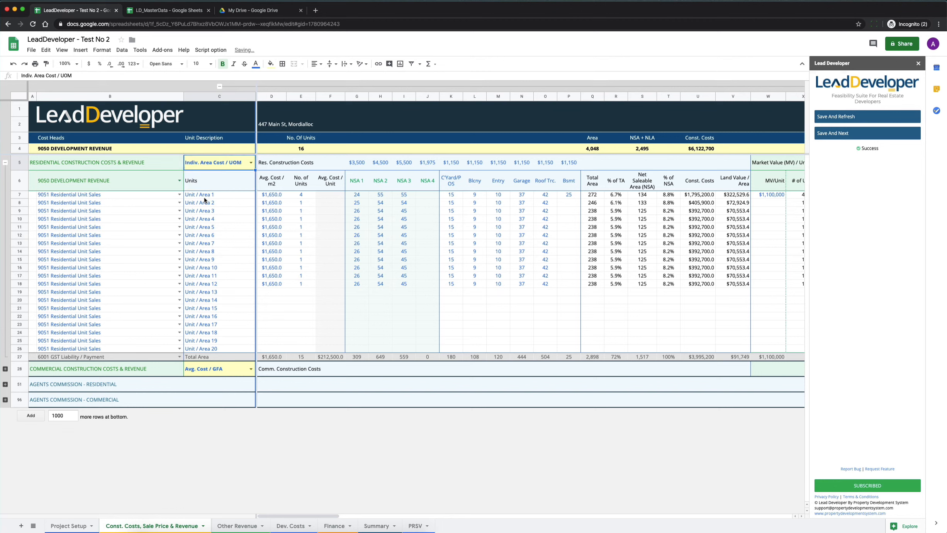
pyautogui.click(867, 116)
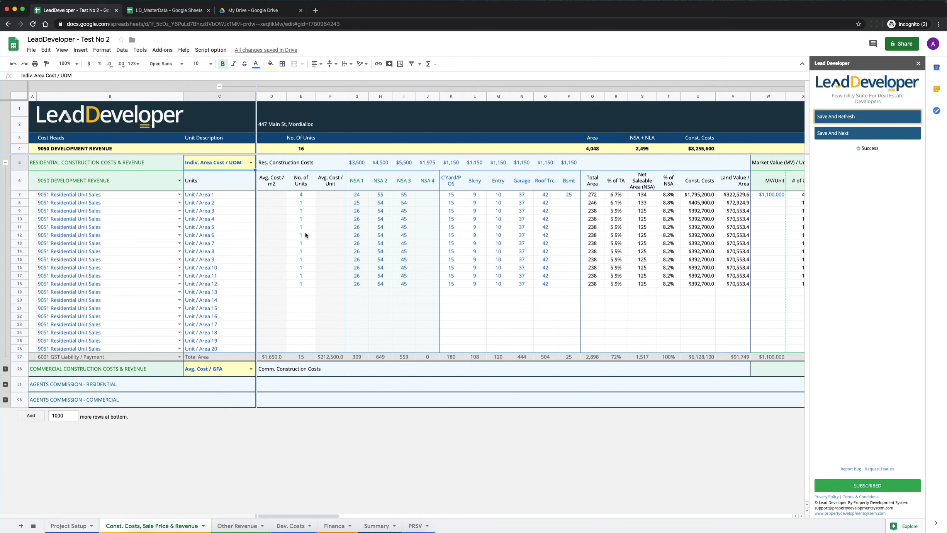
# - Examine the residential units' Market Value columns and the Summary section
pyautogui.hscroll(5, 420, 231)
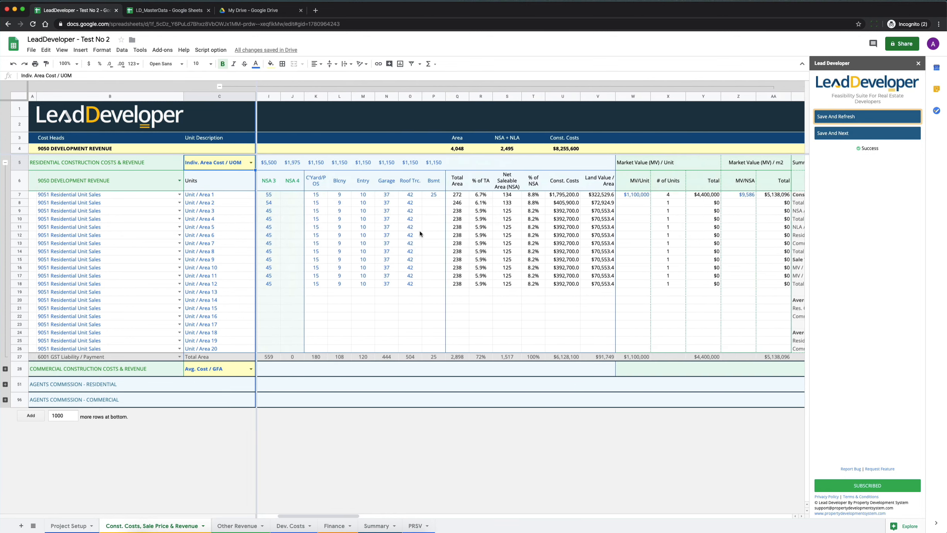
pyautogui.hscroll(3, 625, 211)
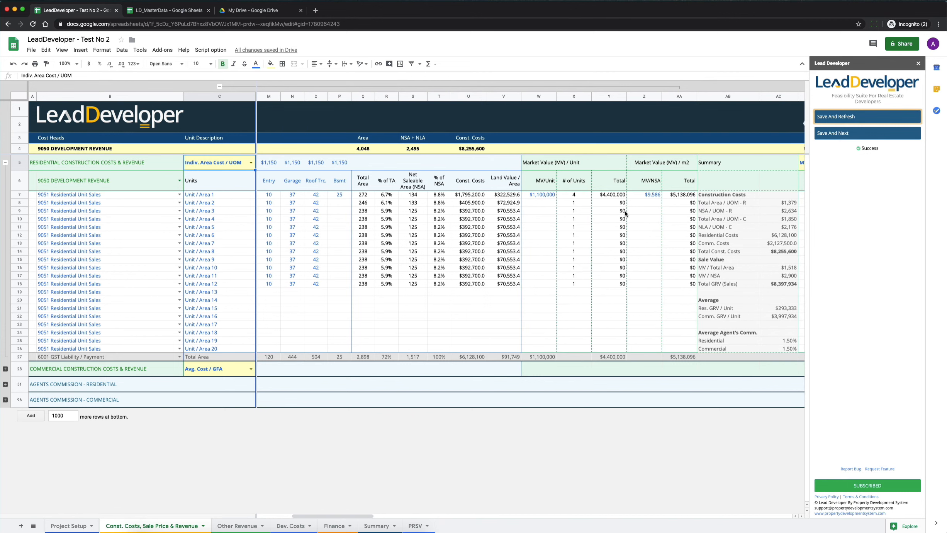